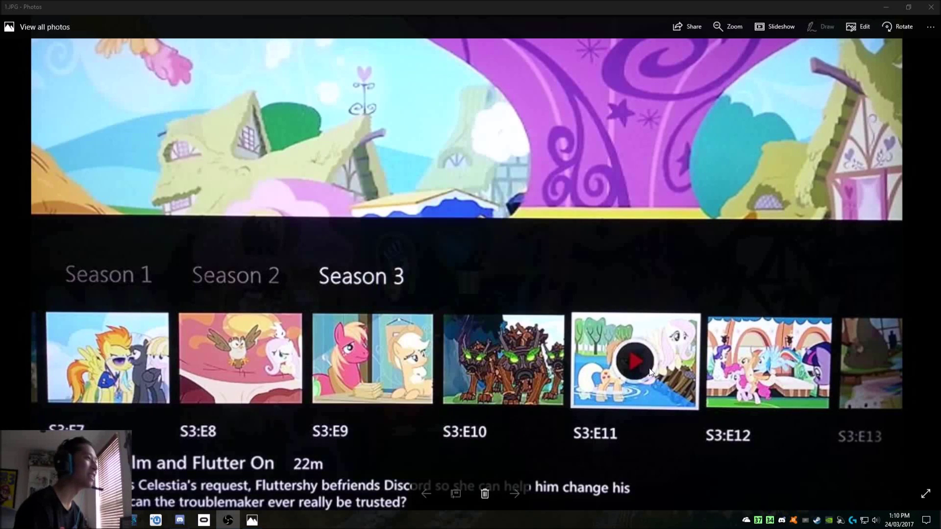
Show the Netflix-Widevine-Error.png screenshot in Photos, then close the viewer.
{"action": "key", "text": "Right"}
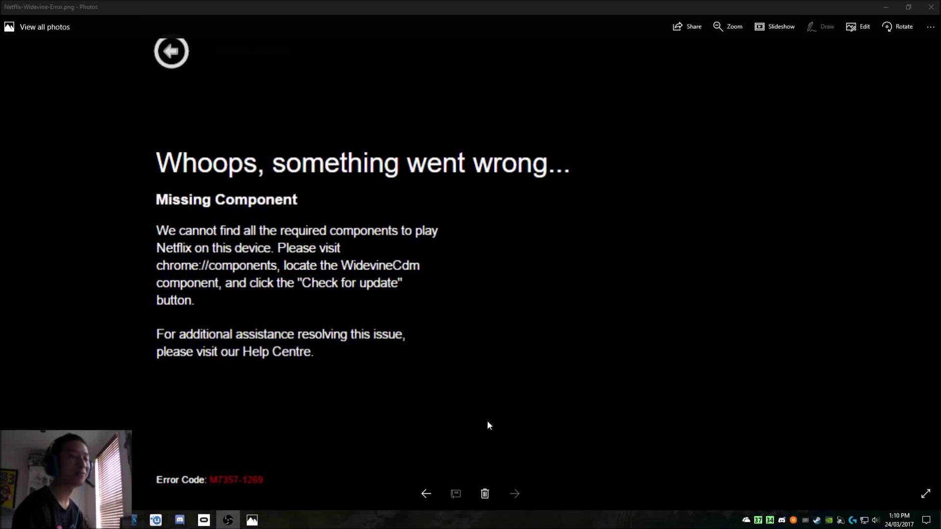
{"action": "left_click", "coordinate": [930, 7]}
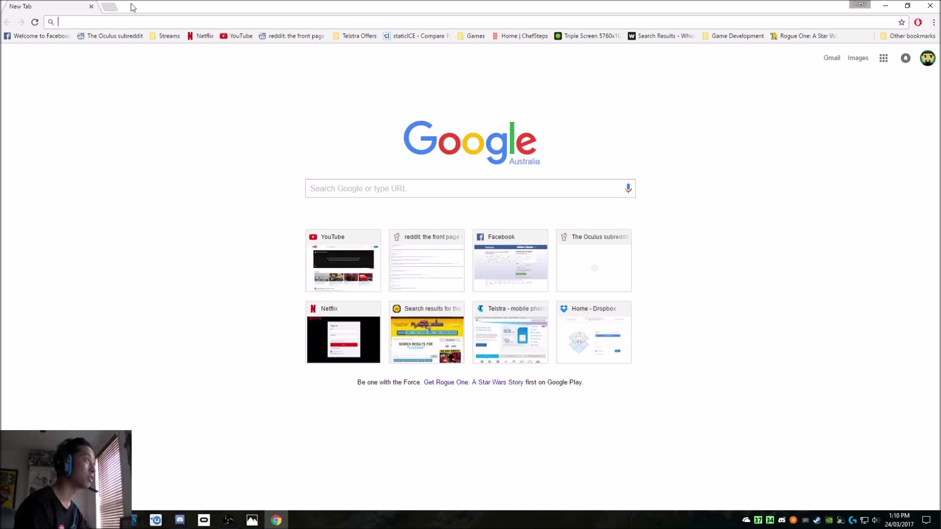
{"action": "type", "text": "chrome"}
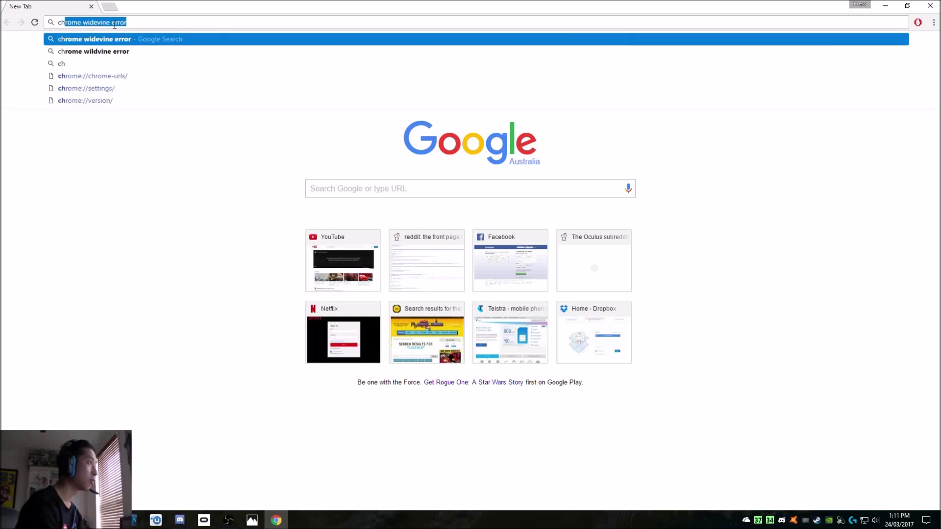
Correct the address bar entry to chrome://components and load that page.
{"action": "key", "text": "BackSpace"}
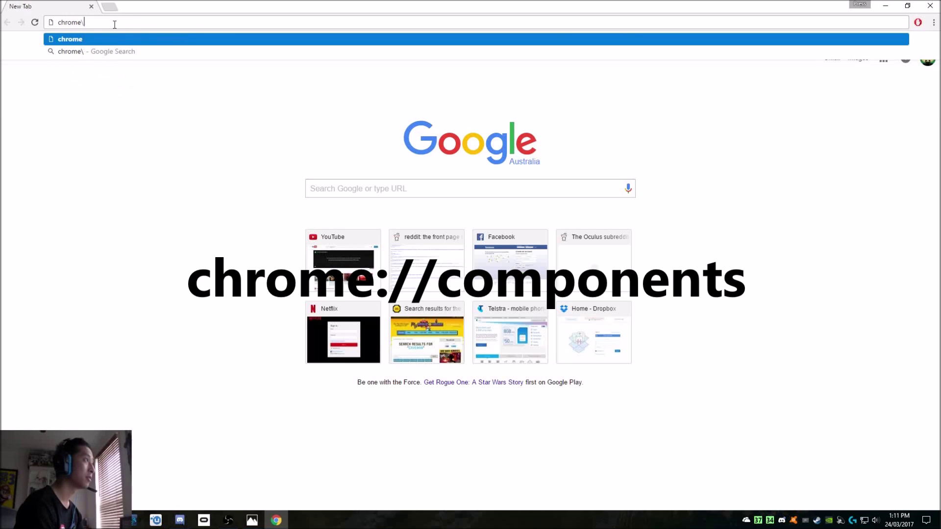
{"action": "type", "text": ":"}
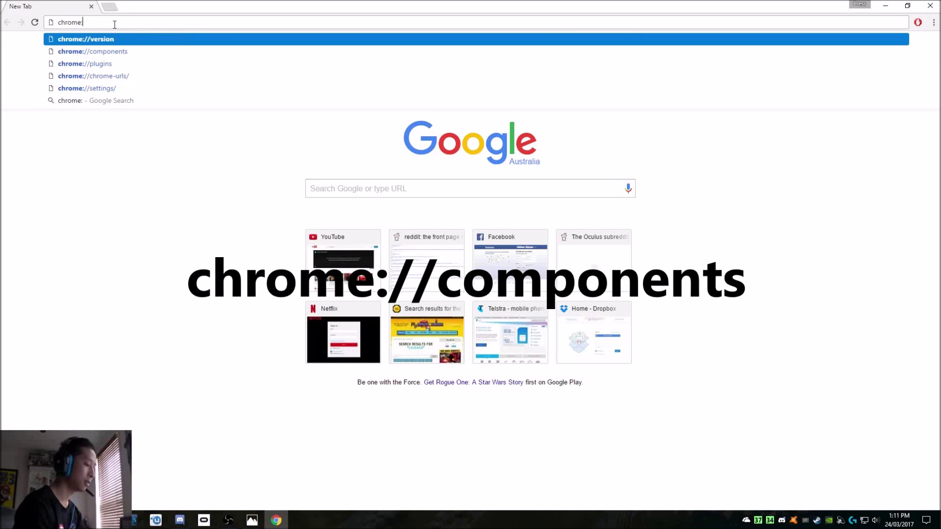
{"action": "type", "text": "/"}
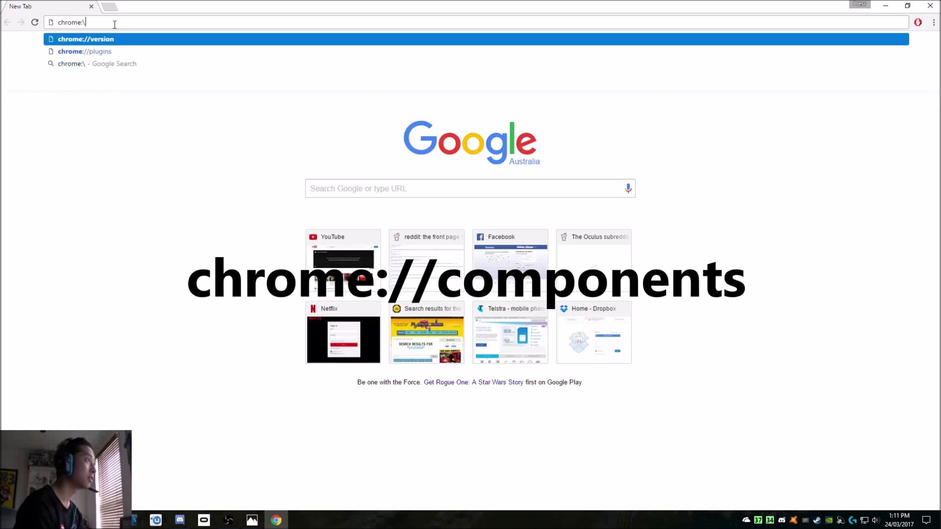
{"action": "key", "text": "BackSpace"}
{"action": "type", "text": "//"}
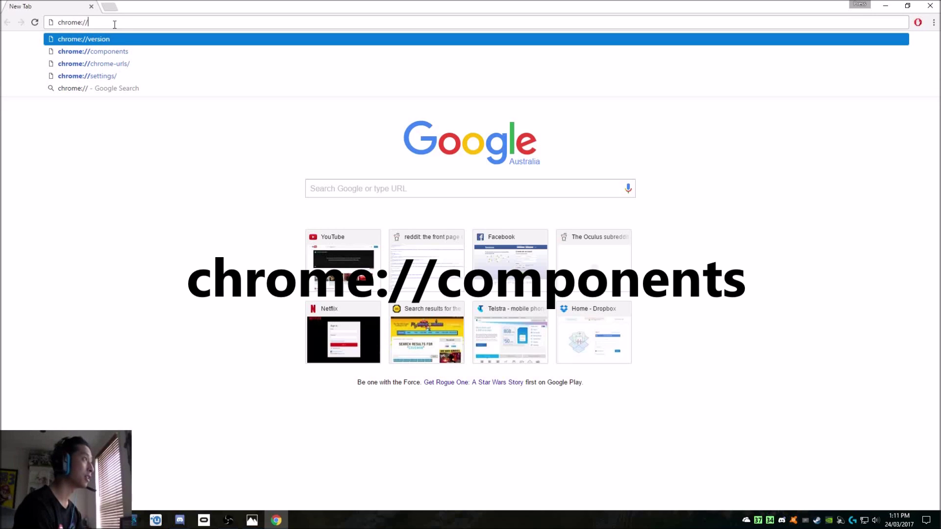
{"action": "type", "text": "c"}
{"action": "key", "text": "BackSpace"}
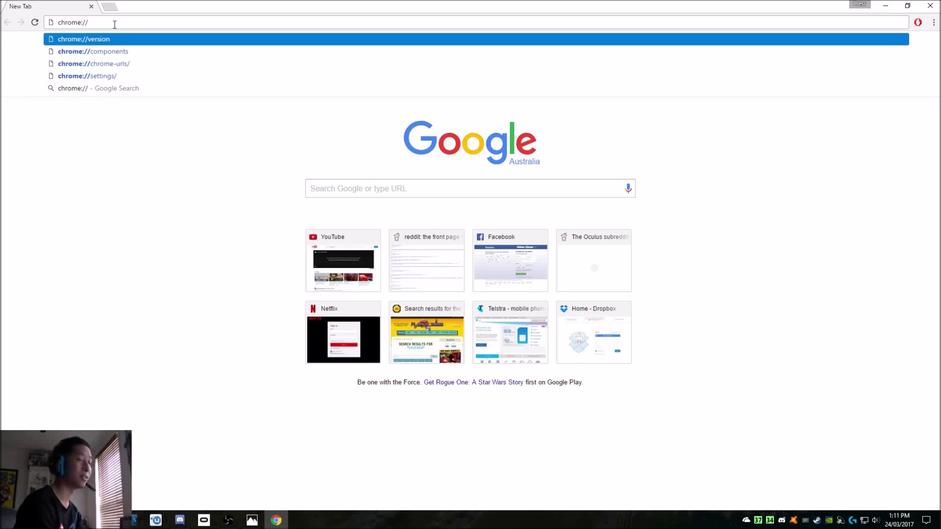
{"action": "type", "text": "co"}
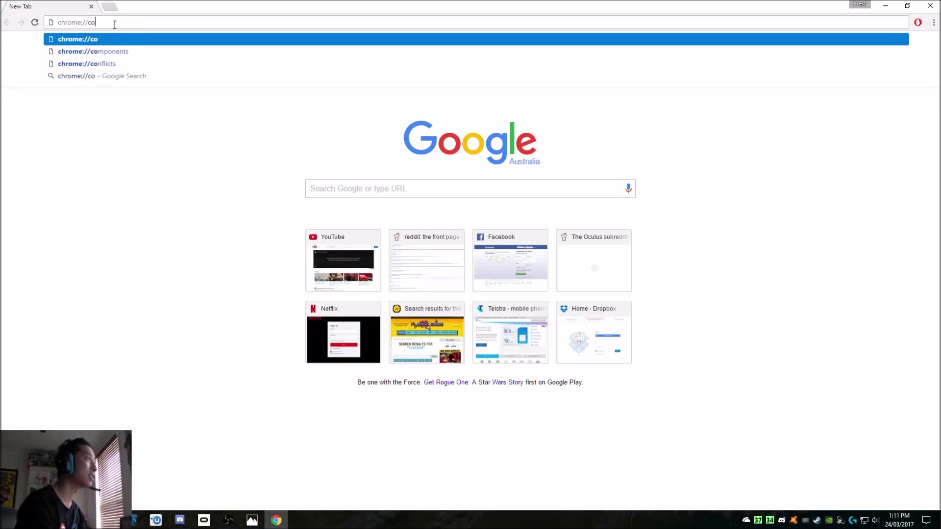
{"action": "type", "text": "mponents"}
{"action": "key", "text": "Return"}
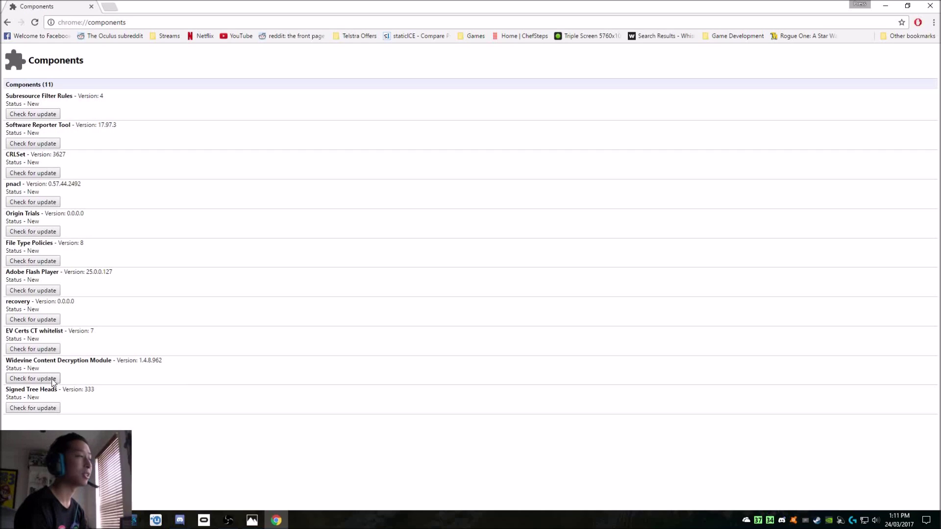
Run 'Check for update' twice on the Widevine Content Decryption Module, then quit Chrome with Alt+F4.
{"action": "left_click", "coordinate": [53, 379]}
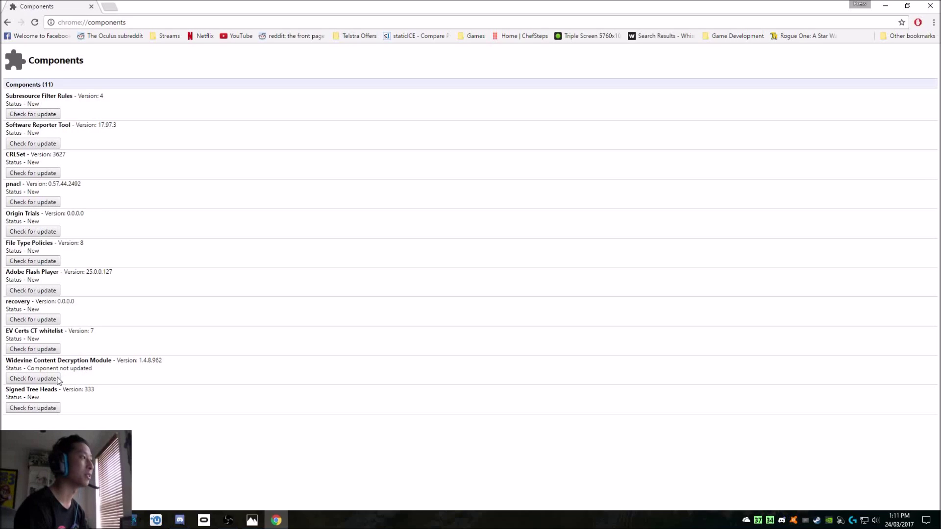
{"action": "left_click", "coordinate": [54, 381]}
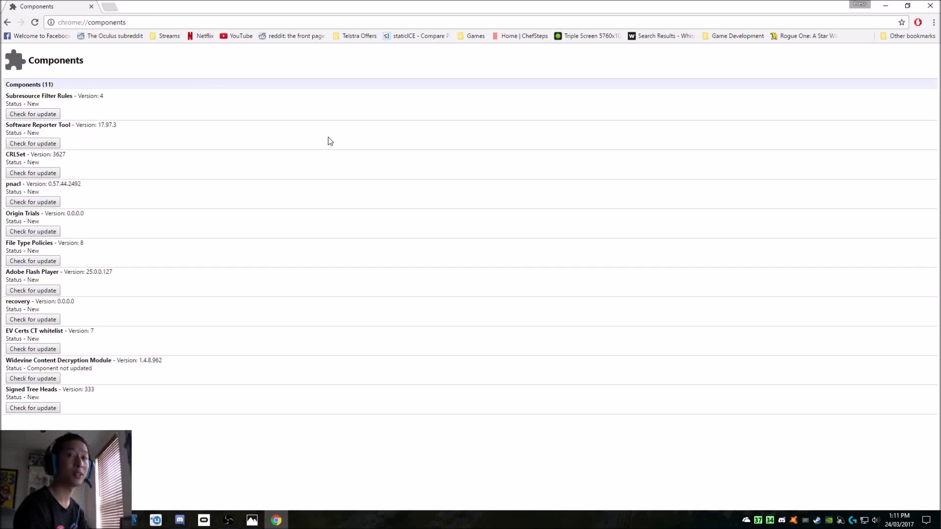
{"action": "key", "text": "alt+F4"}
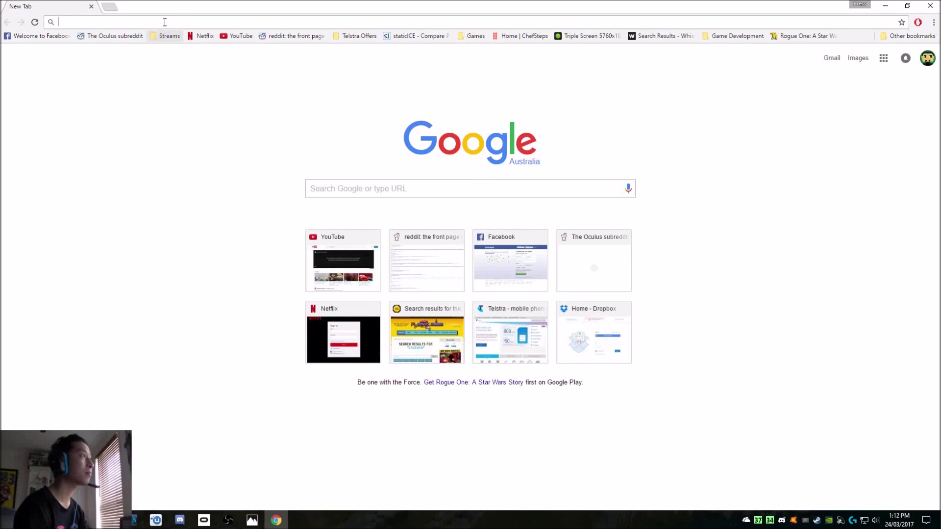
{"action": "type", "text": "c"}
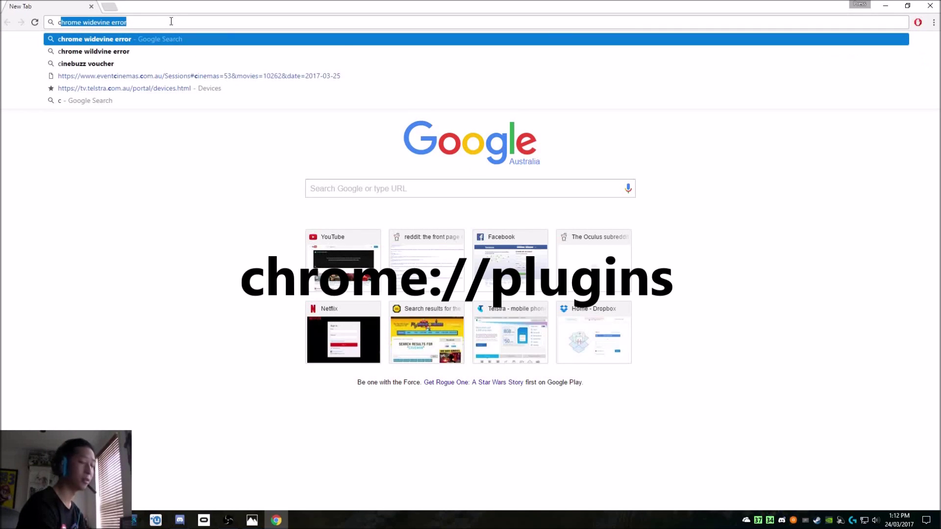
{"action": "type", "text": "hrome"}
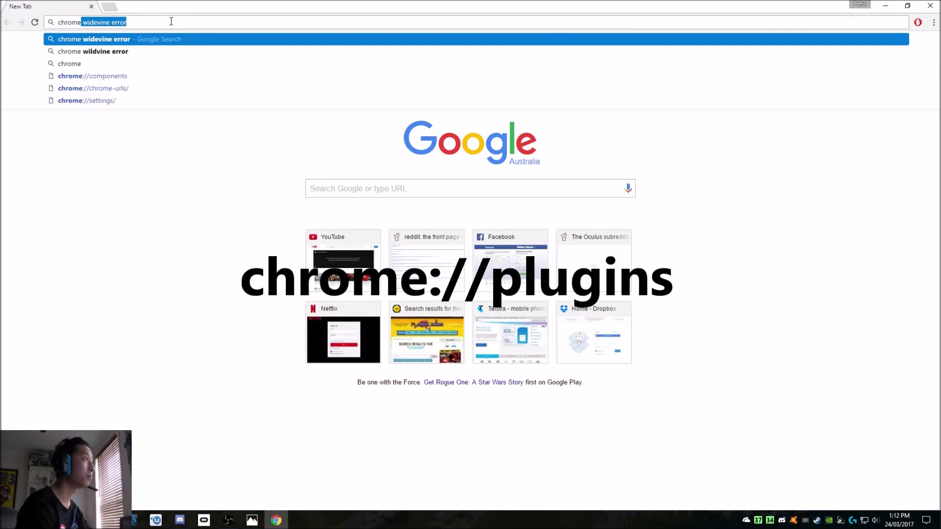
{"action": "type", "text": ":"}
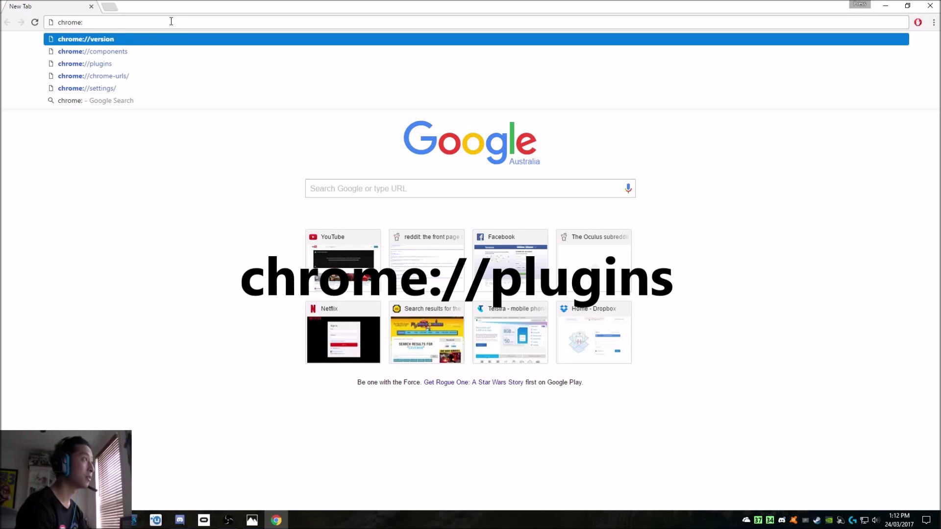
{"action": "type", "text": "//"}
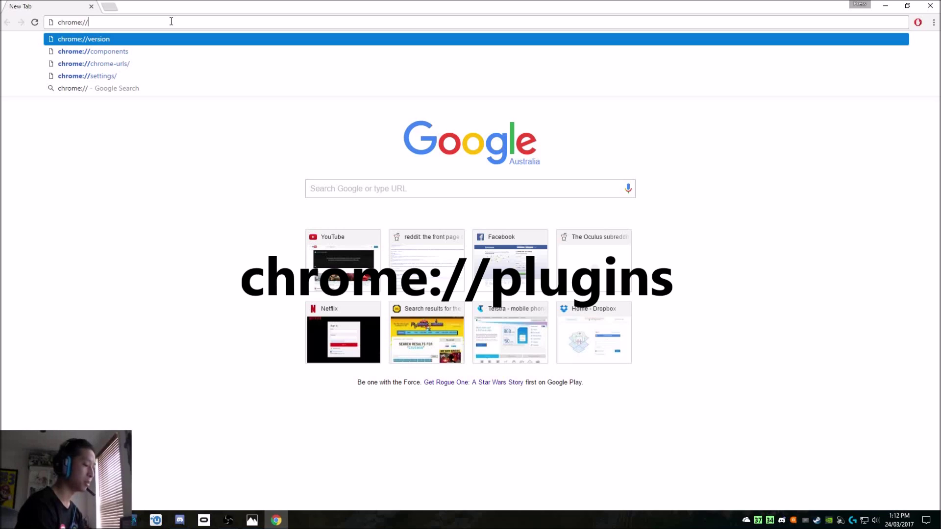
{"action": "type", "text": "plu"}
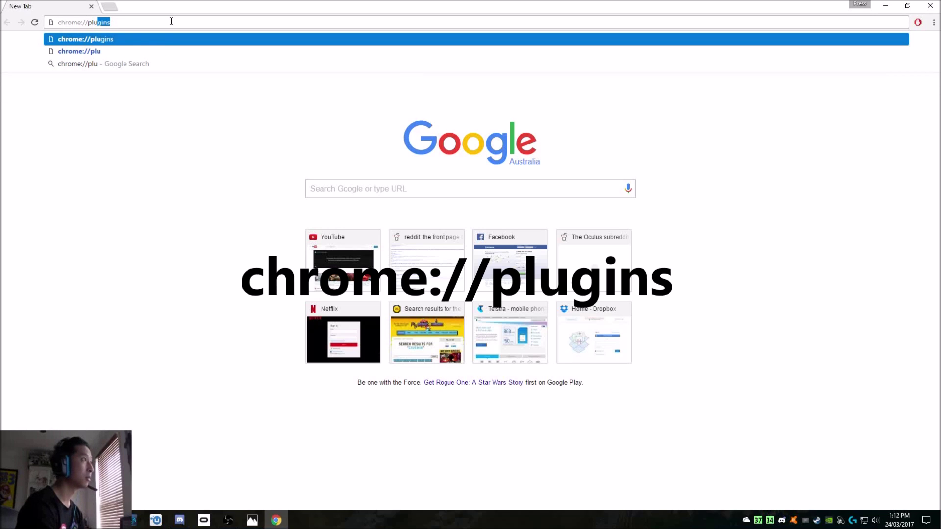
{"action": "type", "text": "gins"}
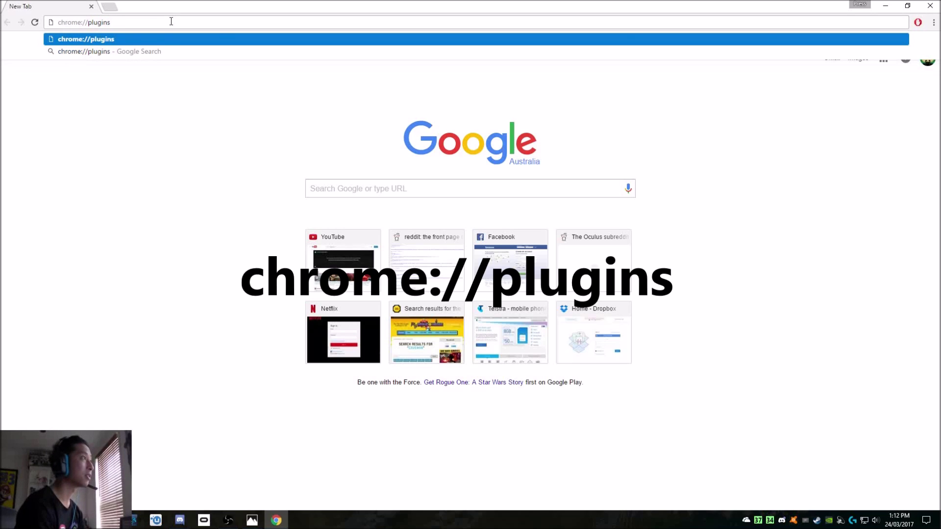
Load chrome://plugins from the address bar.
{"action": "key", "text": "Return"}
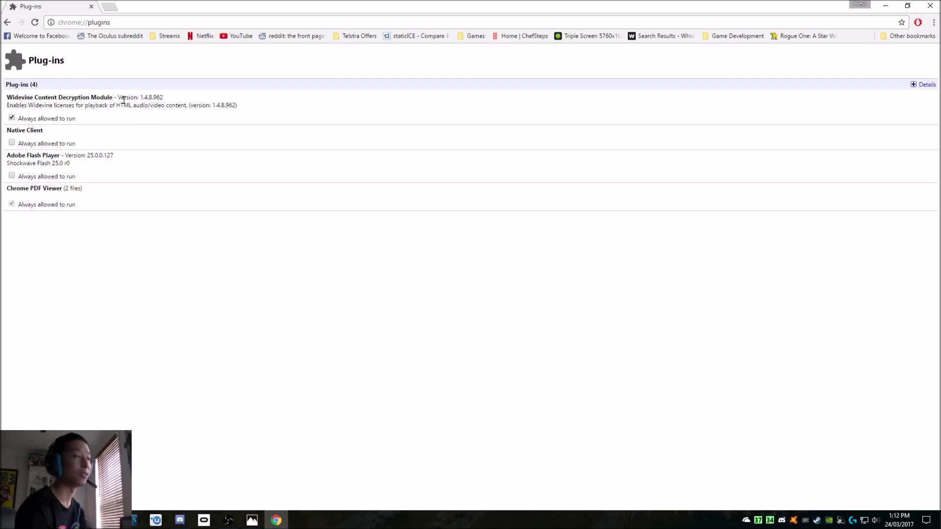
Set the Widevine Content Decryption Module to 'Always allowed to run' and close Chrome.
{"action": "left_click", "coordinate": [12, 118]}
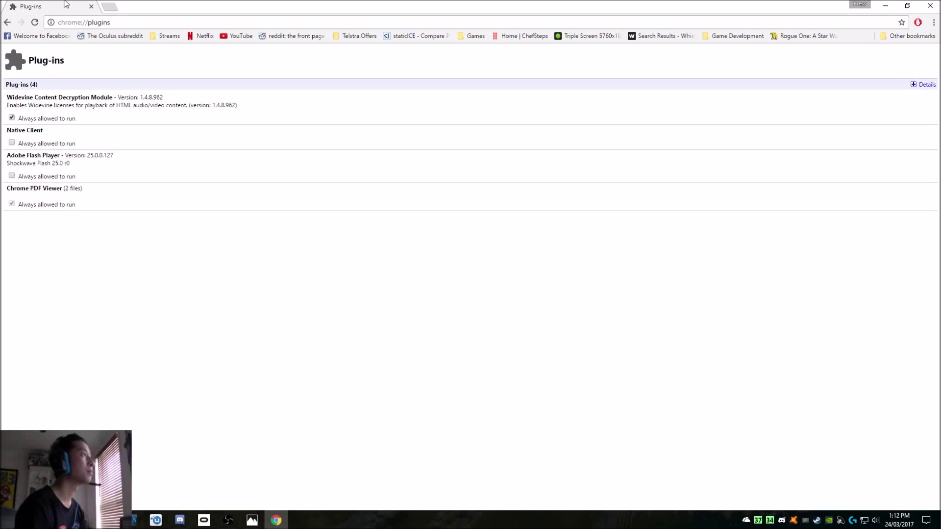
{"action": "left_click", "coordinate": [91, 5]}
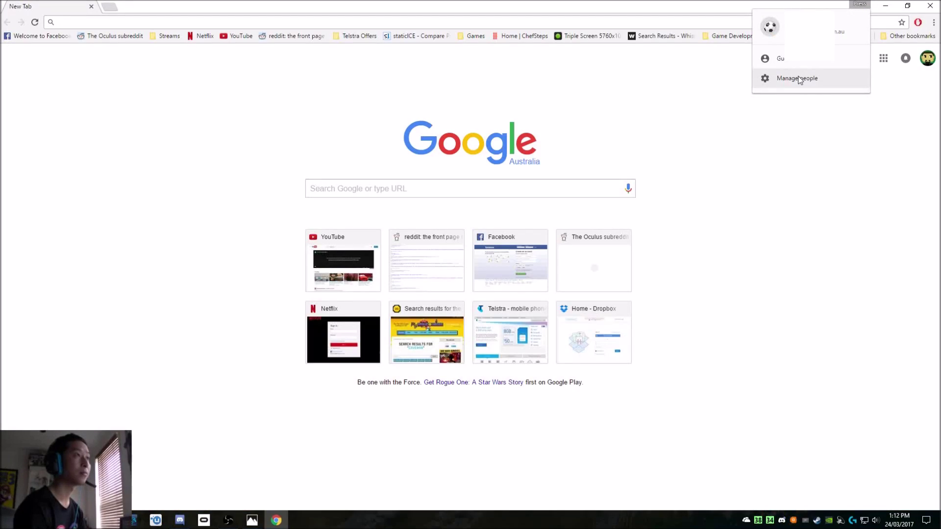
{"action": "left_click", "coordinate": [799, 78]}
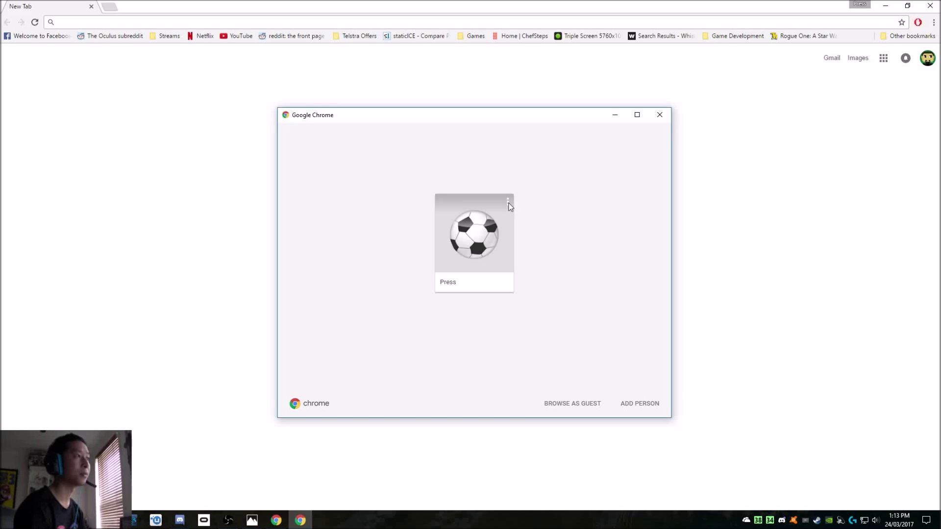
Remove the profile through its card menu, then close the profile manager and Chrome.
{"action": "left_click", "coordinate": [508, 203]}
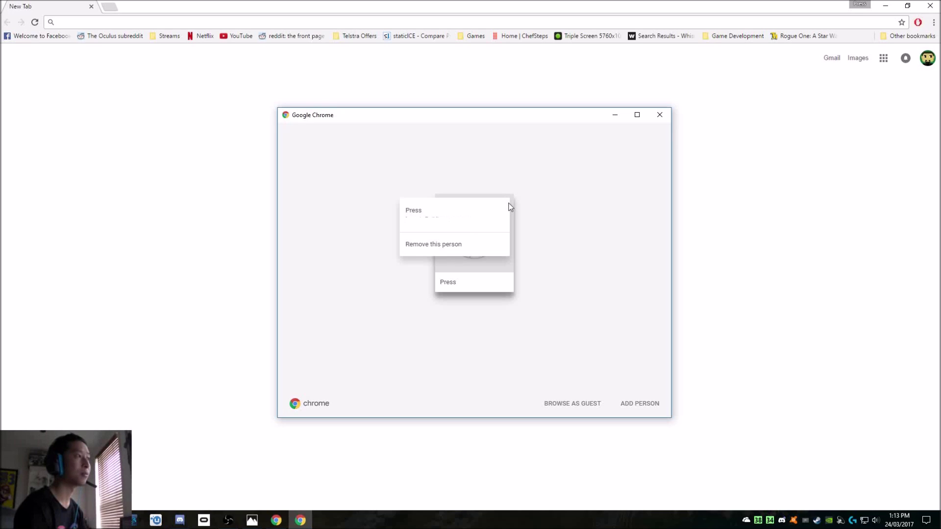
{"action": "left_click", "coordinate": [443, 246]}
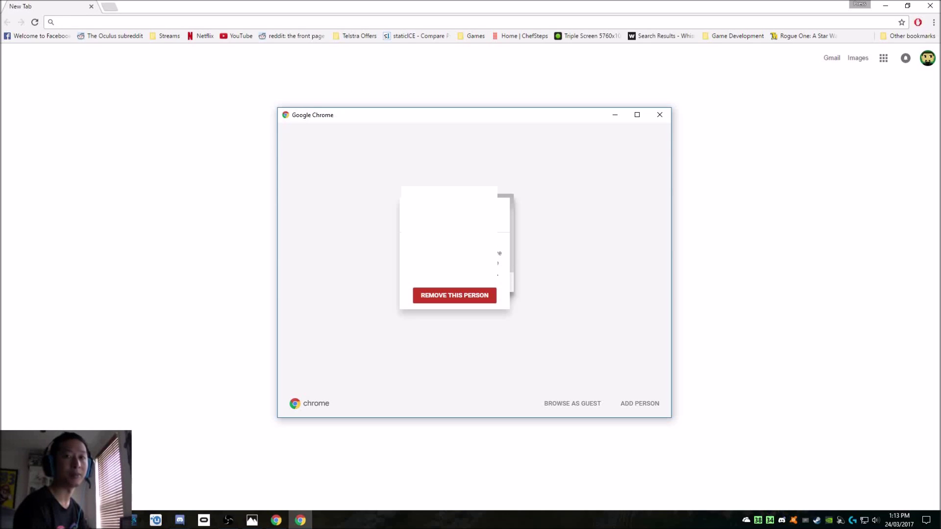
{"action": "left_click", "coordinate": [478, 298]}
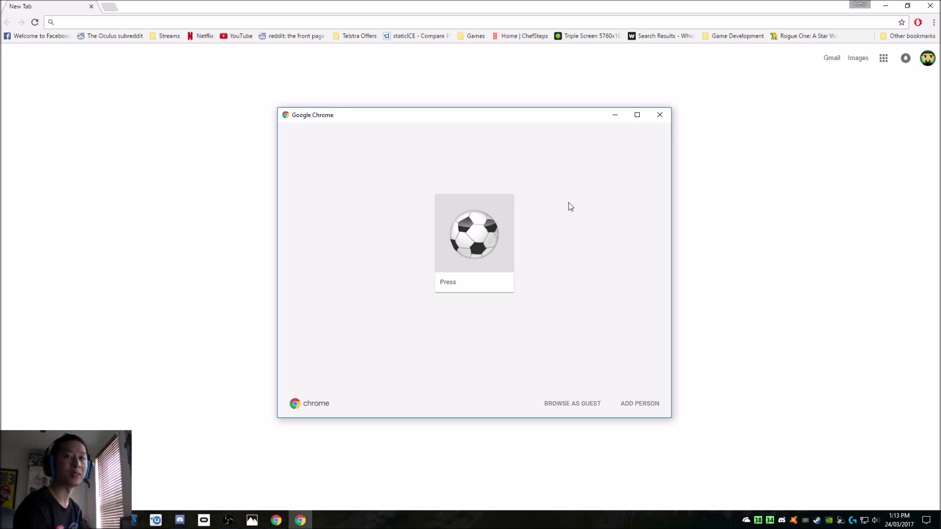
{"action": "left_click", "coordinate": [660, 115]}
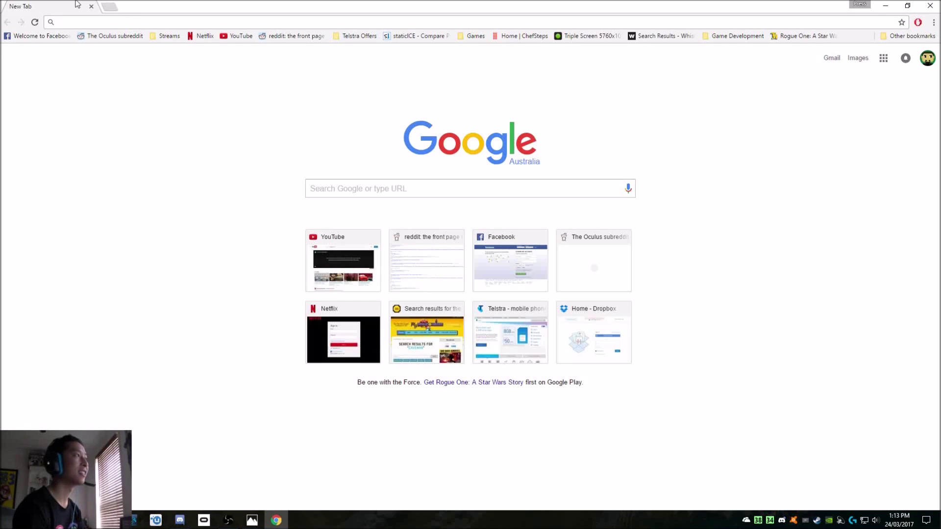
{"action": "key", "text": "alt+F4"}
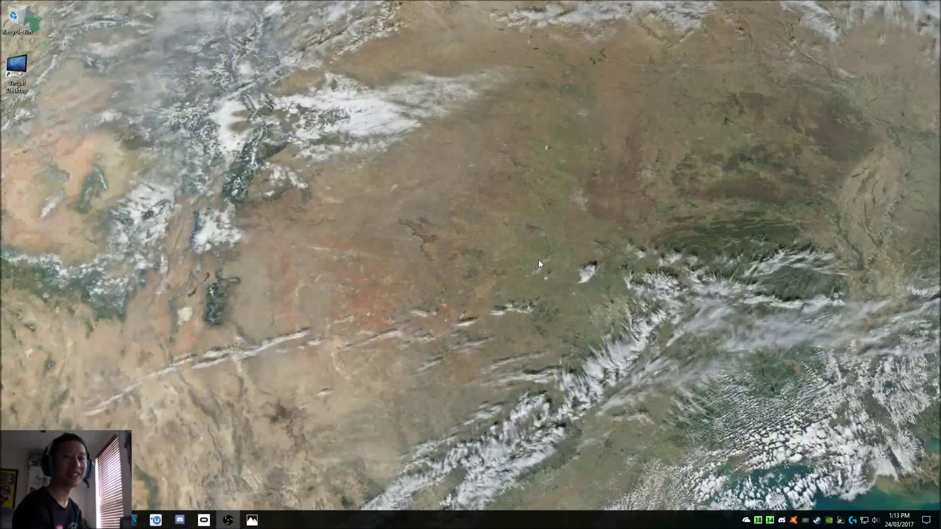